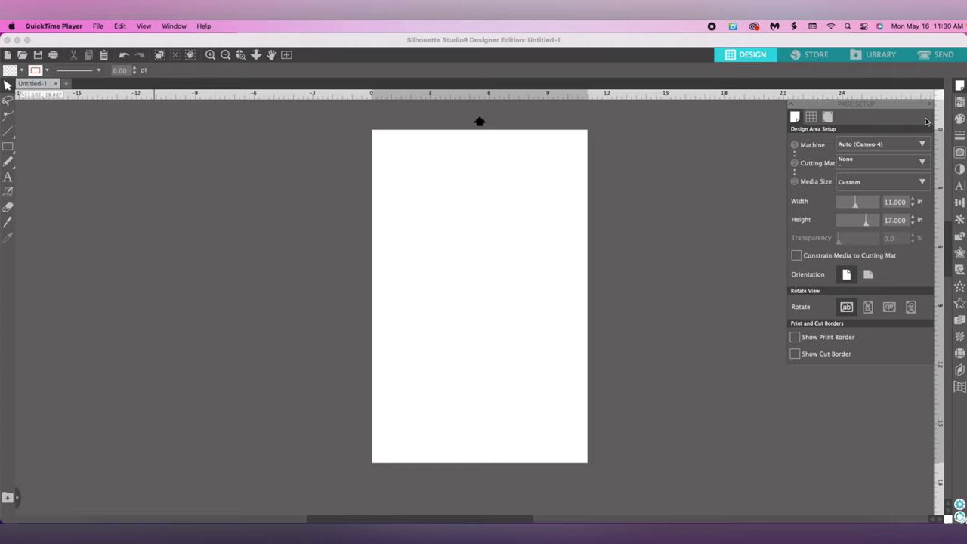
# - In Page Setup, set the page width to 13 in and the height to 19 in
pyautogui.click(959, 86)
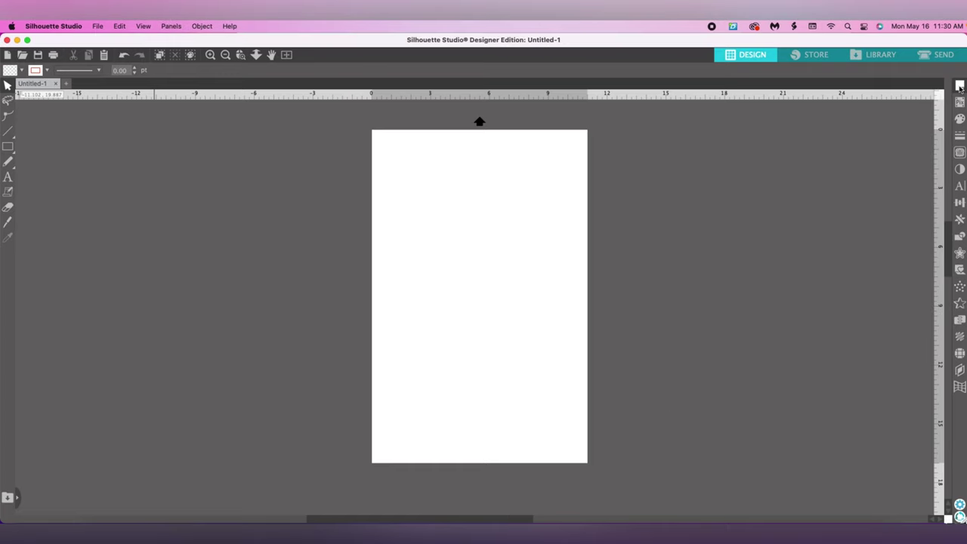
pyautogui.click(959, 86)
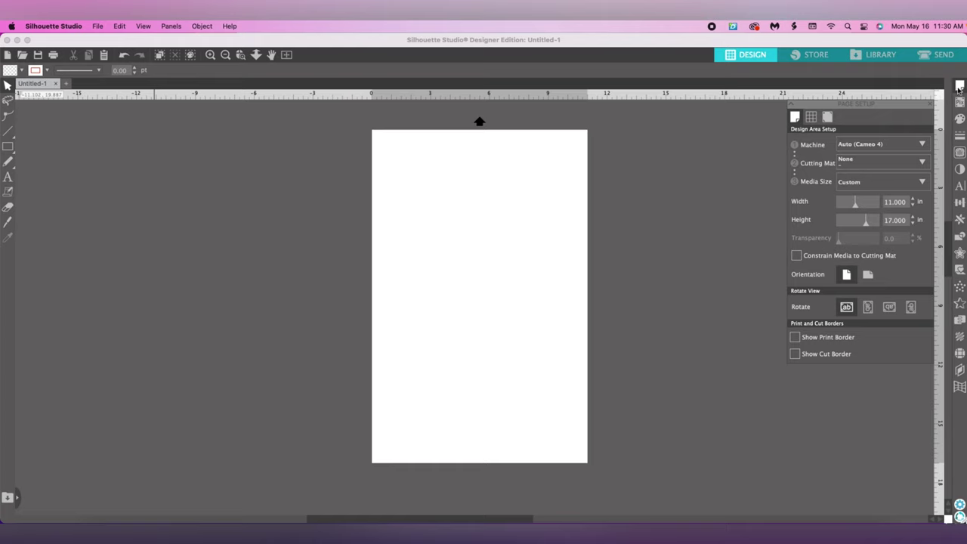
pyautogui.doubleClick(896, 202)
pyautogui.write('13')
pyautogui.press('Tab')
pyautogui.write('19')
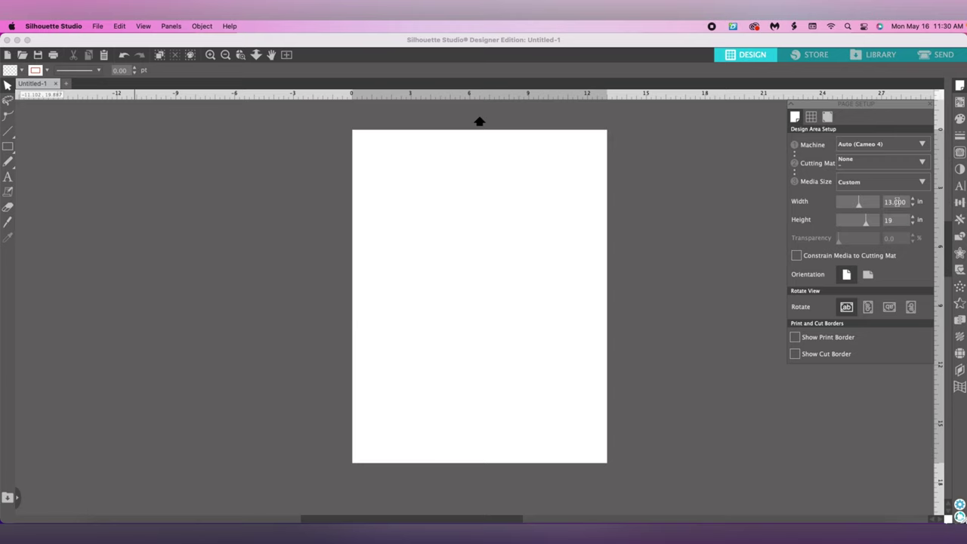
pyautogui.press('Return')
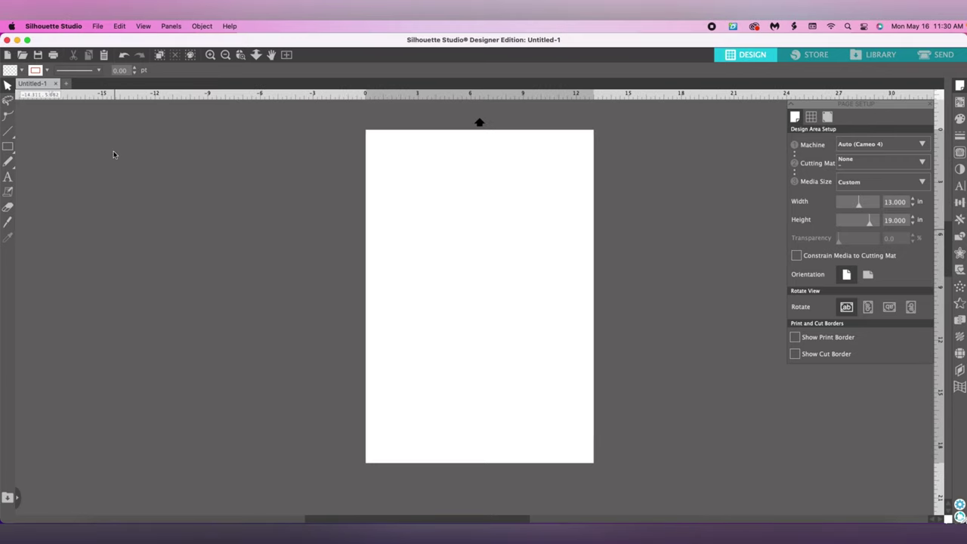
# - Open the corey 1 design file
pyautogui.click(97, 25)
pyautogui.press('Escape')
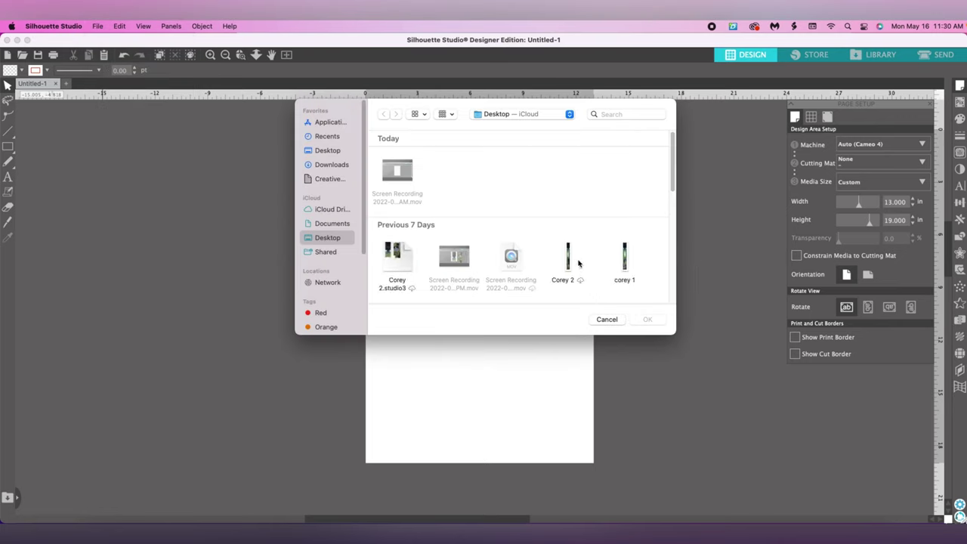
pyautogui.click(622, 263)
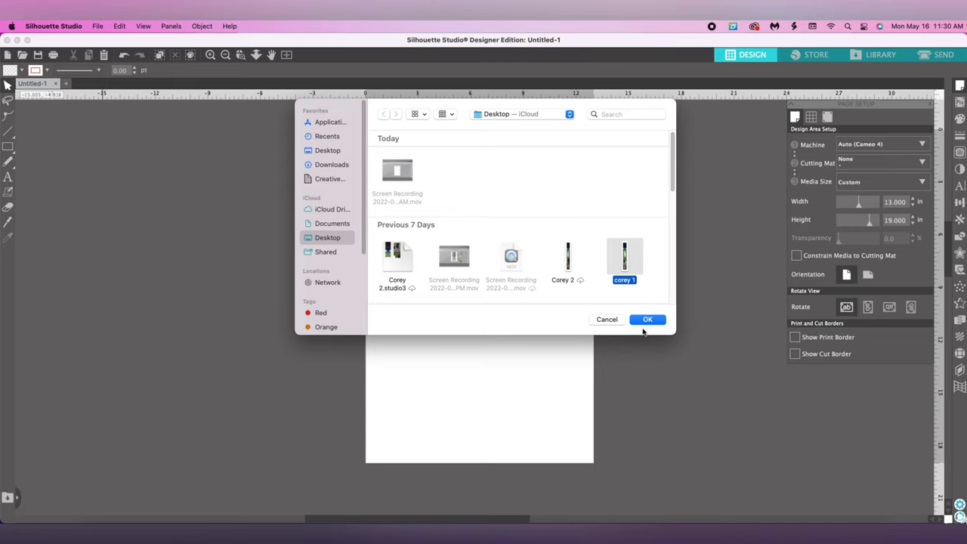
pyautogui.click(655, 325)
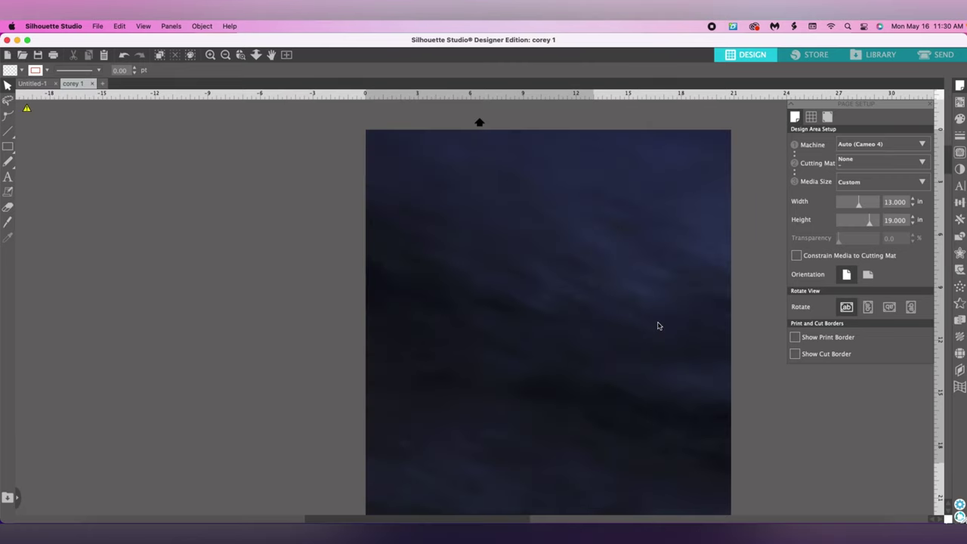
# - Scale the dark image down, move it over the page, and set its width to 4.75 in
pyautogui.click(641, 318)
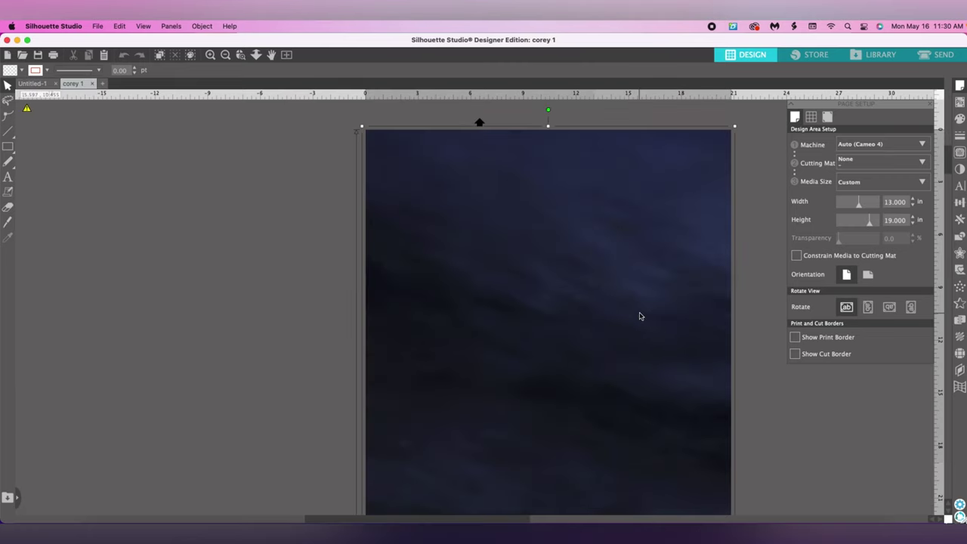
pyautogui.moveTo(734, 128); pyautogui.dragTo(579, 367)
pyautogui.moveTo(567, 426); pyautogui.dragTo(539, 216)
pyautogui.moveTo(540, 337); pyautogui.dragTo(538, 330)
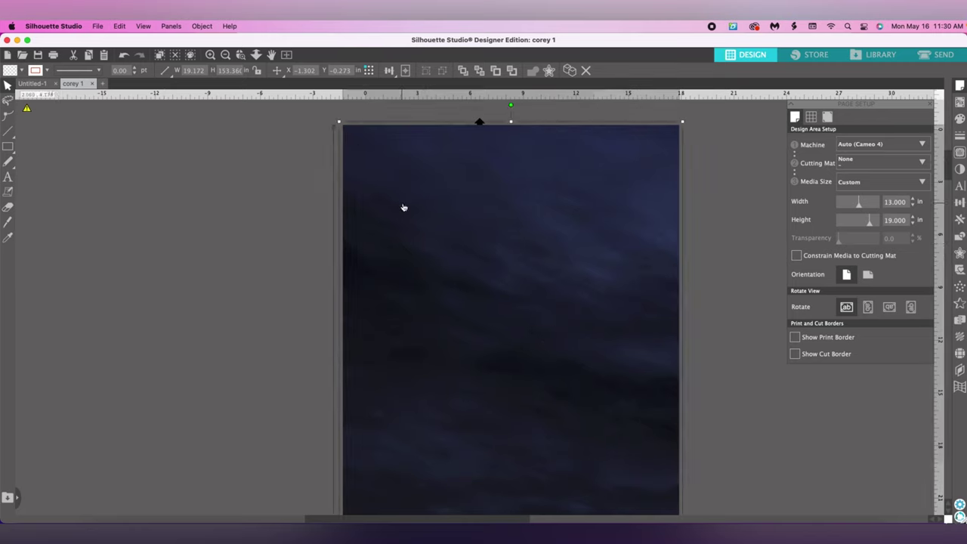
pyautogui.doubleClick(194, 70)
pyautogui.write('4.75')
pyautogui.press('Return')
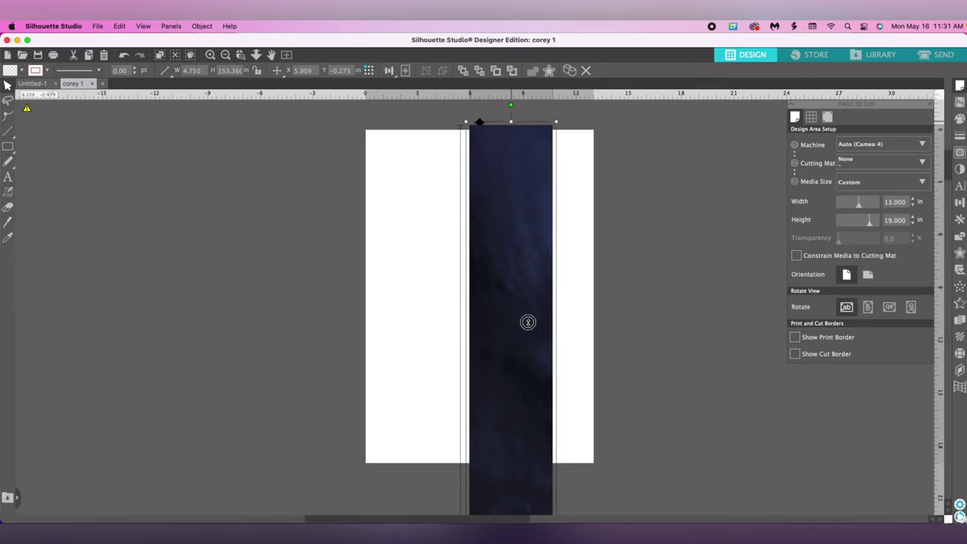
# - Reposition the strip, shorten it from the top, and enter 36 as its height
pyautogui.moveTo(528, 323); pyautogui.dragTo(498, 197)
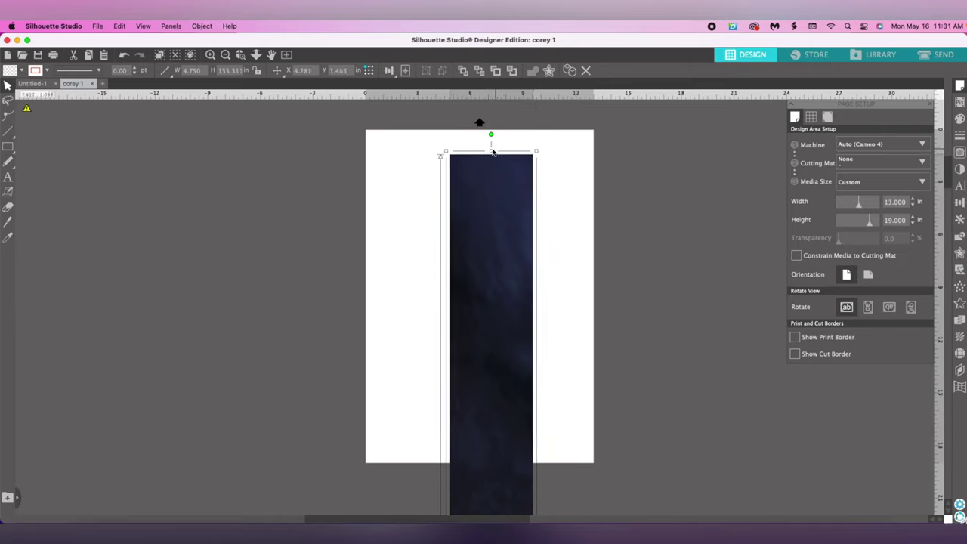
pyautogui.moveTo(521, 363); pyautogui.dragTo(499, 161)
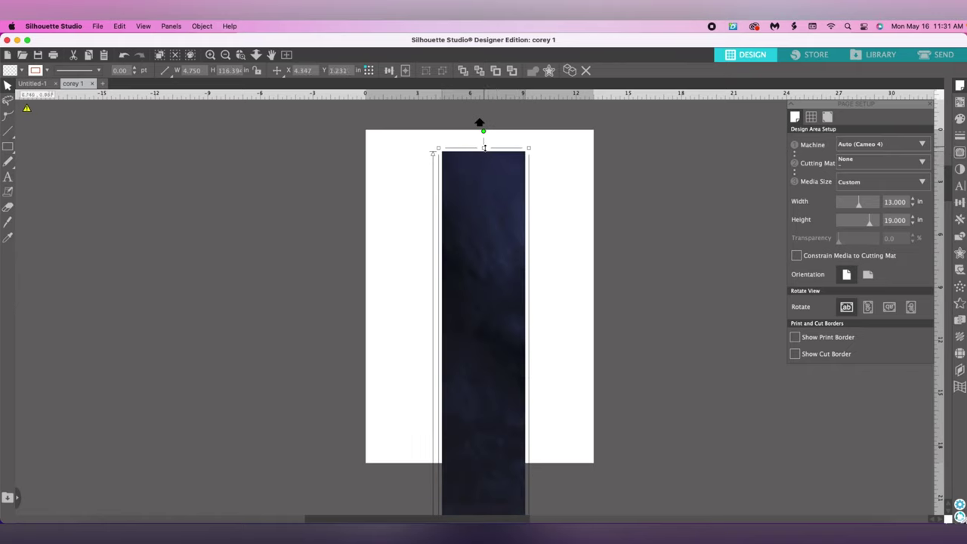
pyautogui.moveTo(492, 195); pyautogui.dragTo(483, 168)
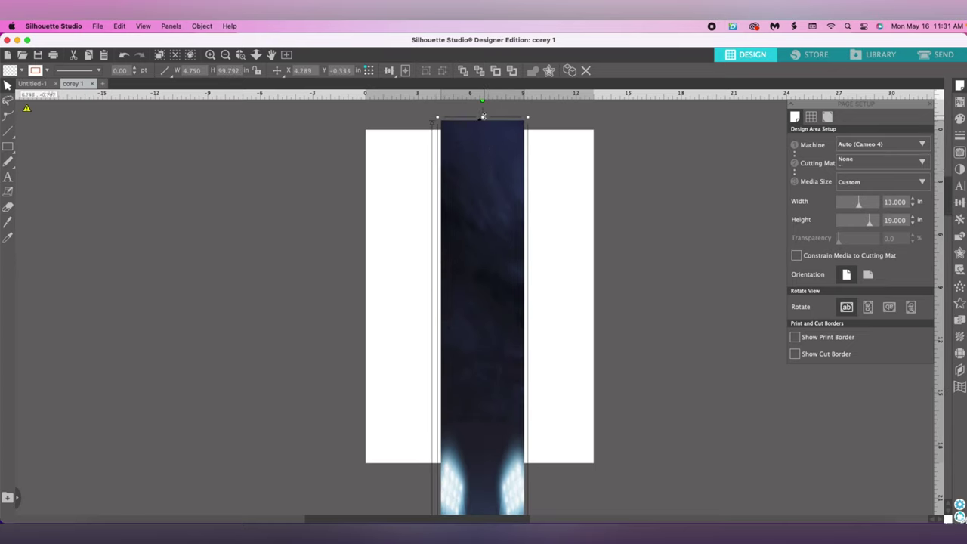
pyautogui.moveTo(484, 119); pyautogui.dragTo(492, 162)
pyautogui.moveTo(492, 121); pyautogui.dragTo(476, 189)
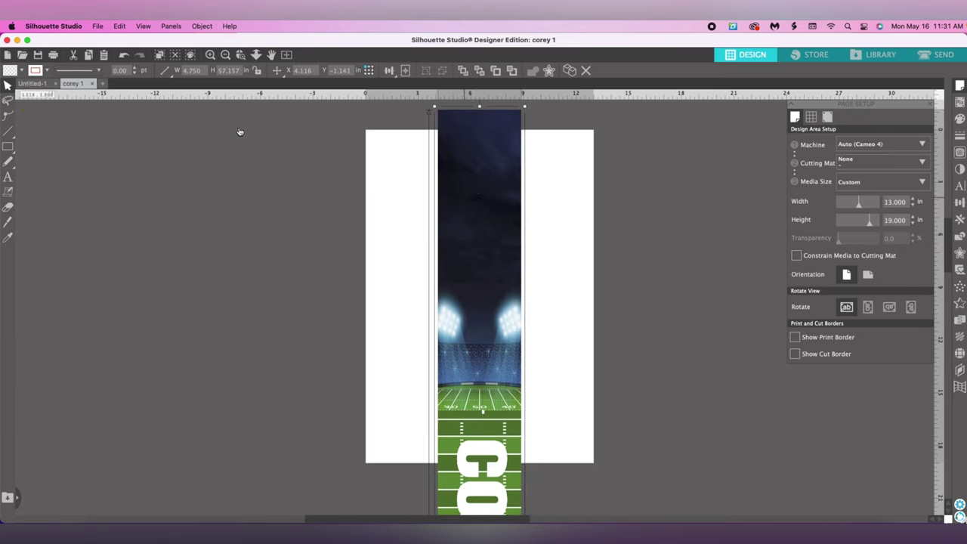
pyautogui.doubleClick(231, 69)
pyautogui.write('36.250')
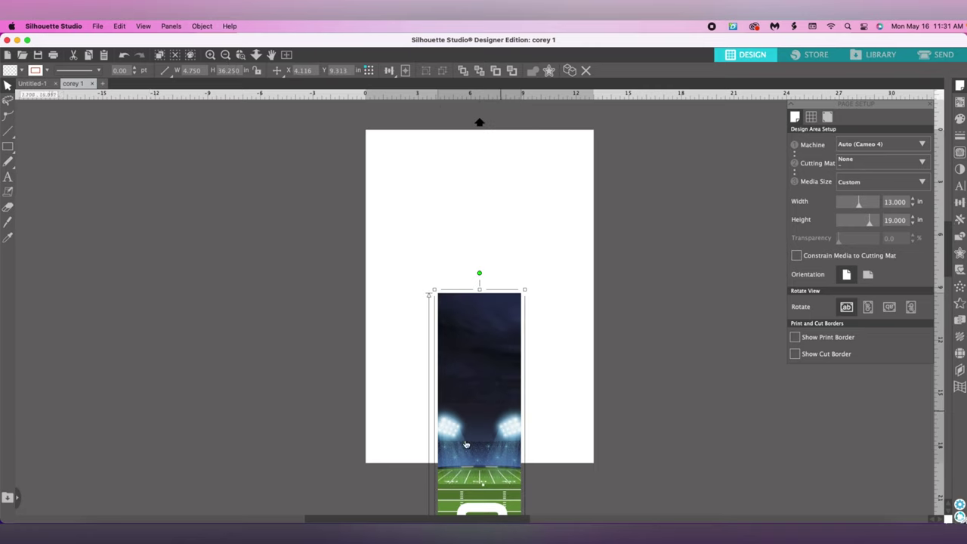
# - Duplicate the football strip, move the copy to the right, and place the original at the page's left edge
pyautogui.moveTo(475, 397); pyautogui.dragTo(222, 303)
pyautogui.rightClick(224, 303)
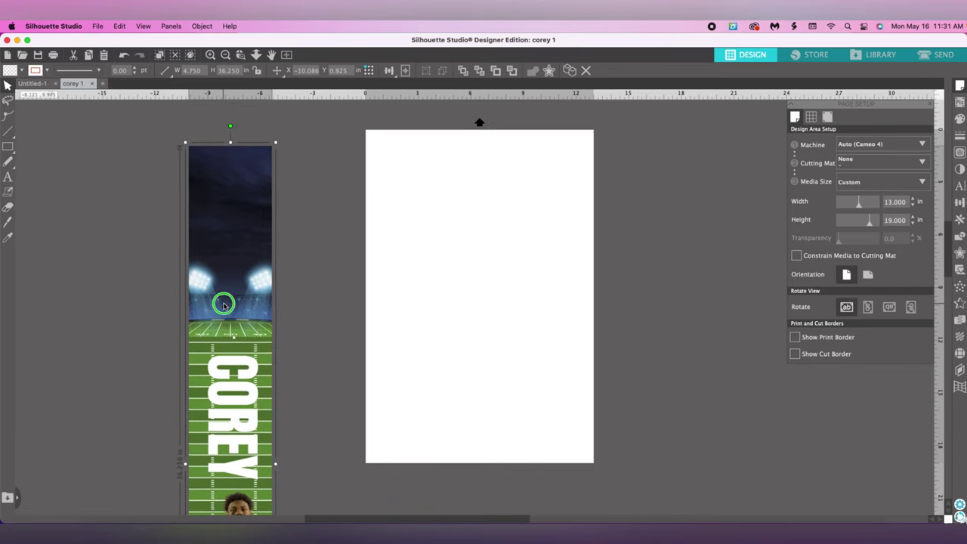
pyautogui.click(158, 259)
pyautogui.rightClick(222, 266)
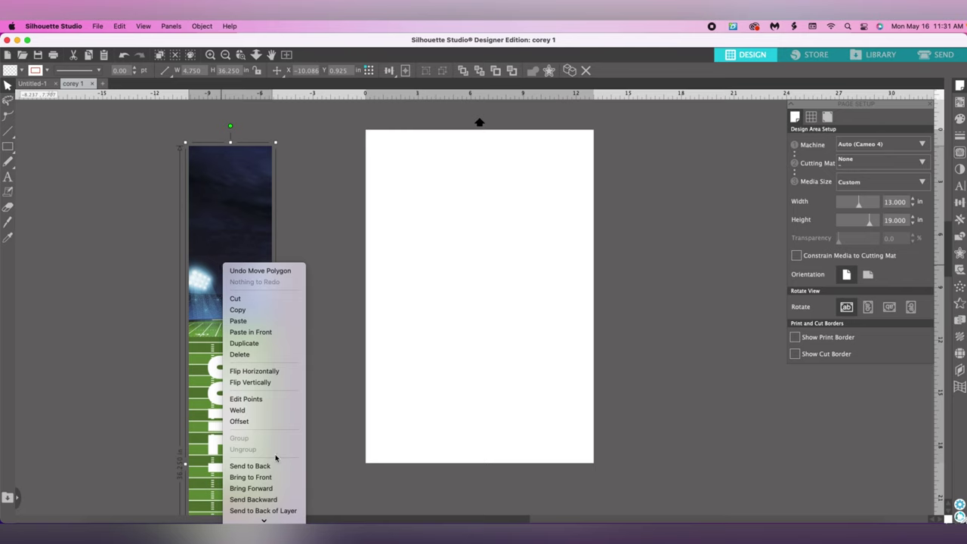
pyautogui.click(265, 345)
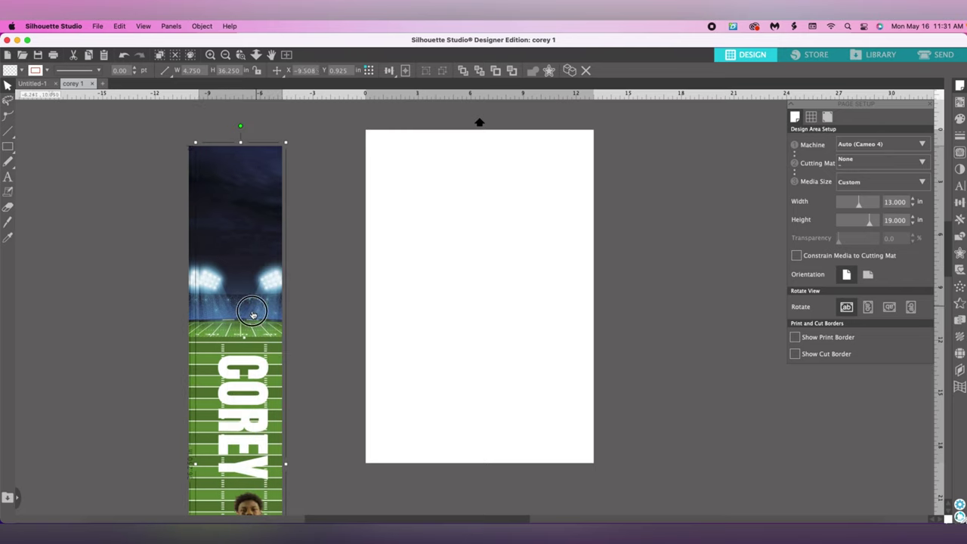
pyautogui.moveTo(252, 311); pyautogui.dragTo(750, 297)
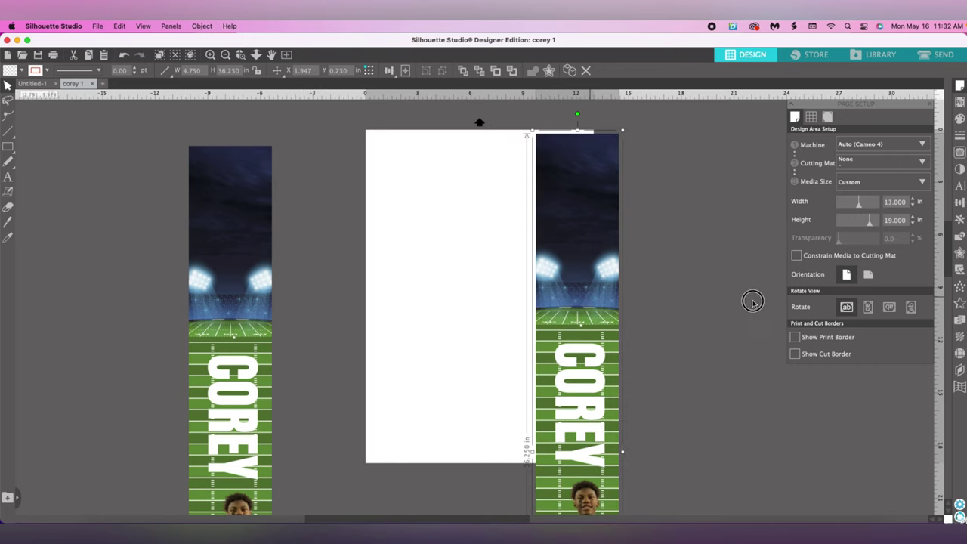
pyautogui.moveTo(198, 357); pyautogui.dragTo(424, 363)
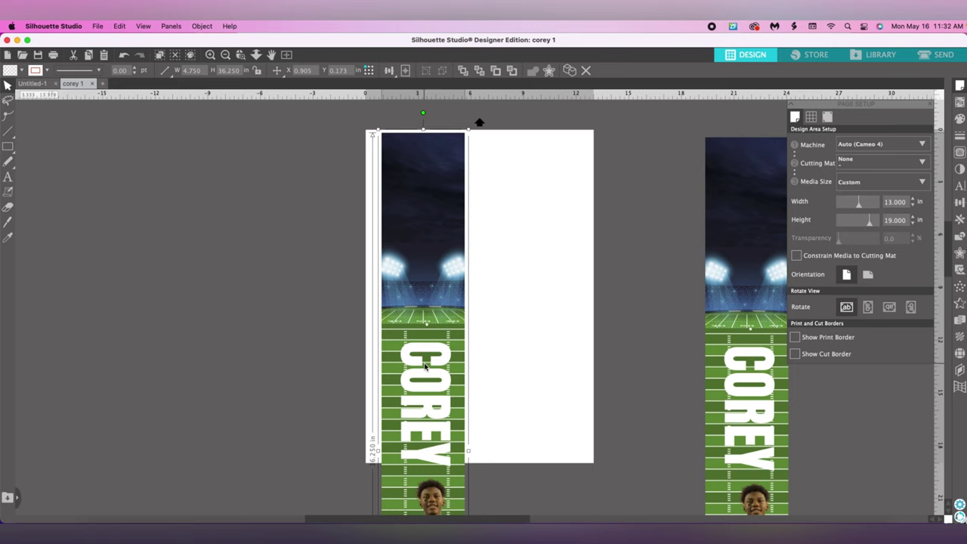
# - With the Knife tool, cut straight across the left strip along the page's bottom edge
pyautogui.click(9, 223)
pyautogui.click(8, 148)
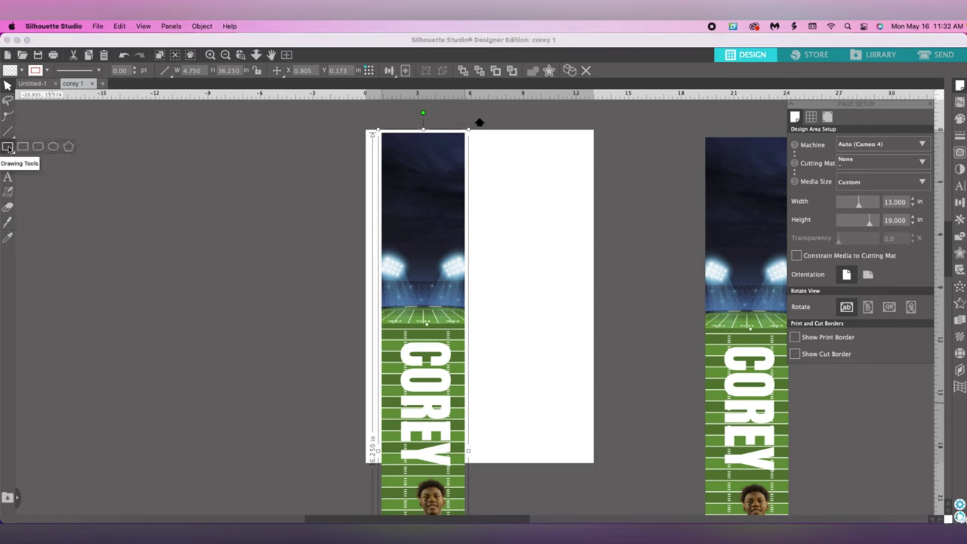
pyautogui.click(7, 224)
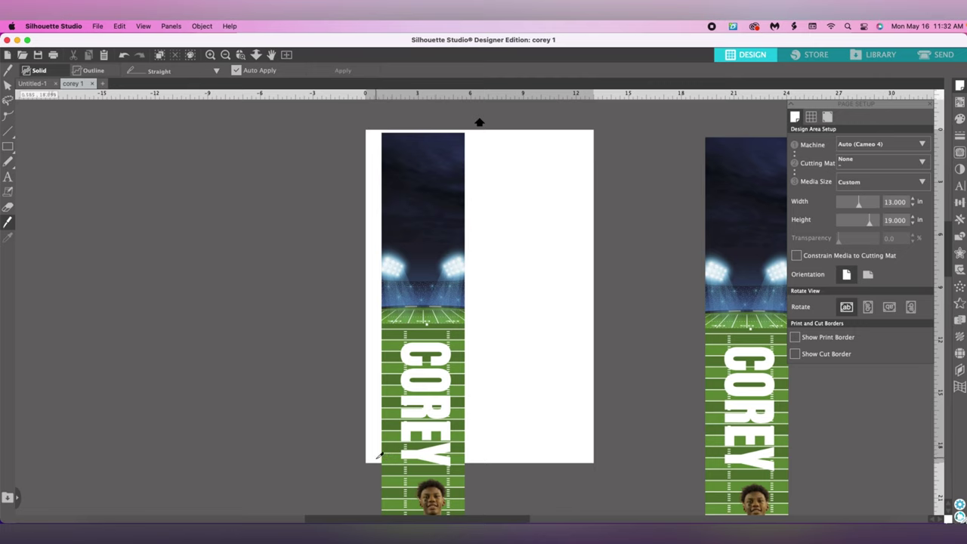
pyautogui.moveTo(375, 458); pyautogui.dragTo(489, 457)
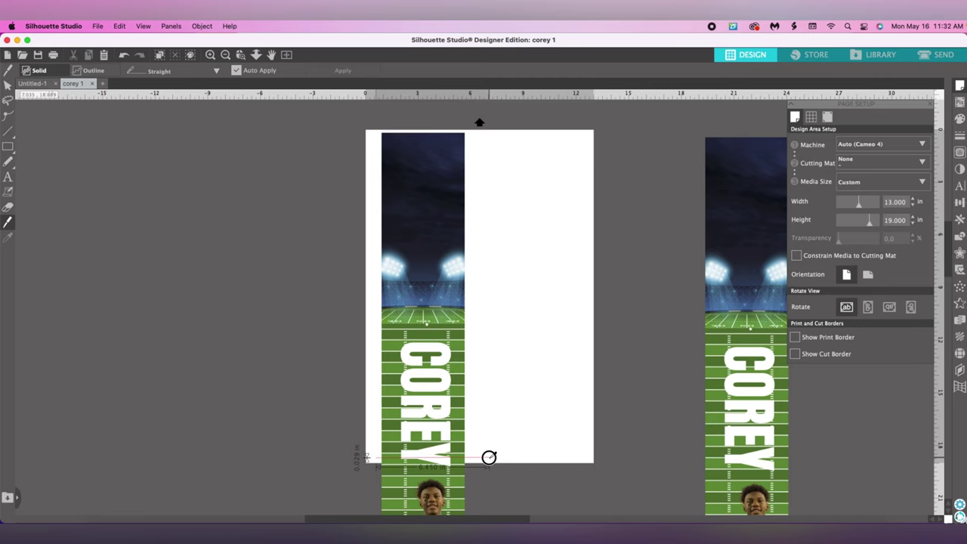
pyautogui.moveTo(489, 457); pyautogui.dragTo(491, 455)
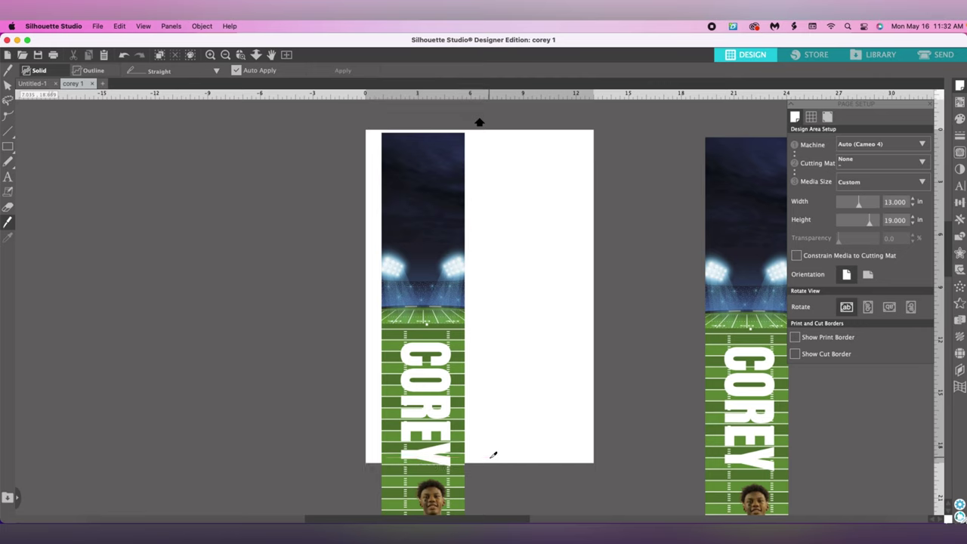
# - Drag the cut-off photo-and-helmet piece up onto the page beside the COREY piece, then select it
pyautogui.click(7, 86)
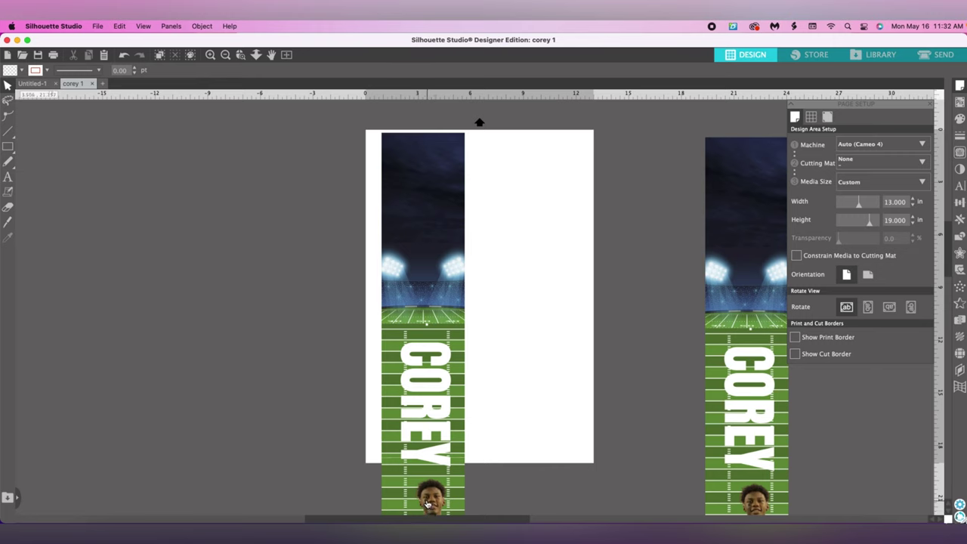
pyautogui.moveTo(427, 504); pyautogui.dragTo(515, 487)
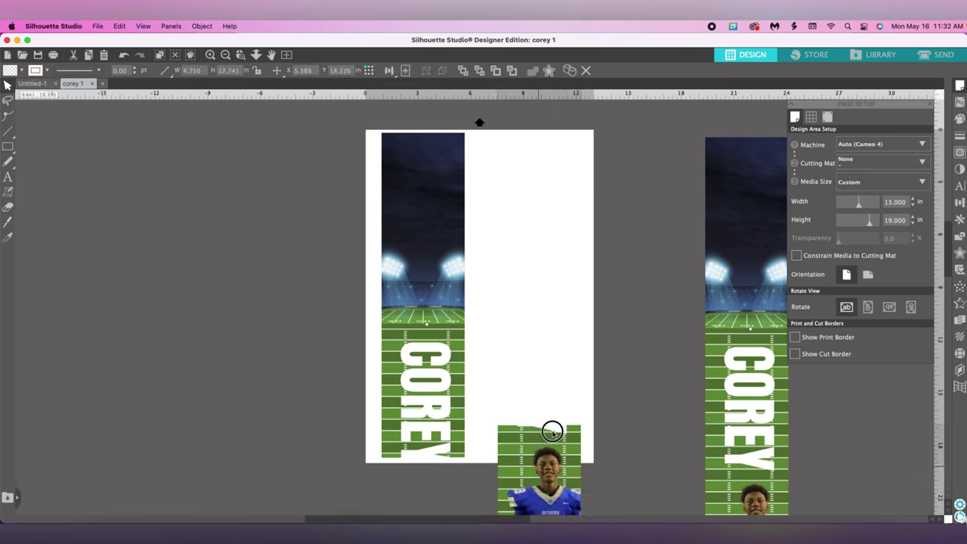
pyautogui.moveTo(552, 431); pyautogui.dragTo(554, 224)
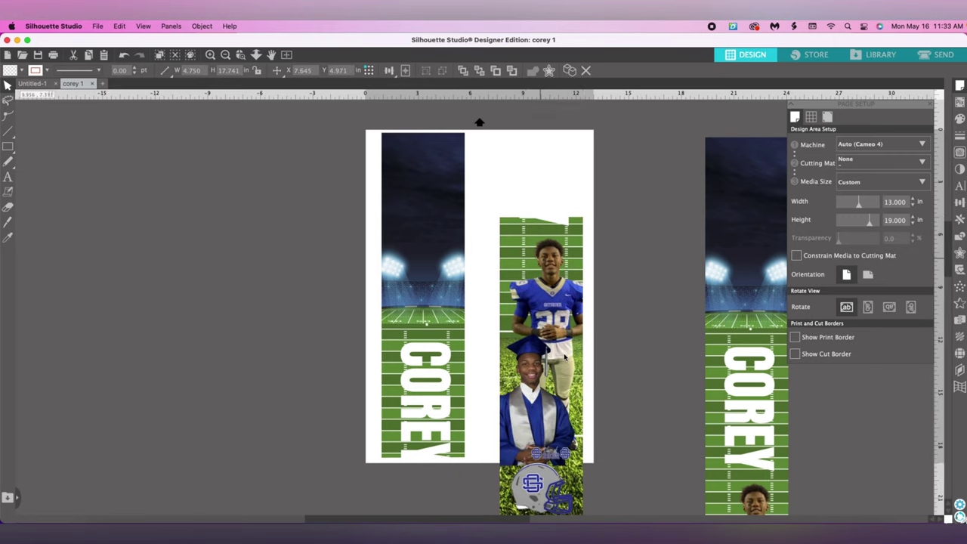
pyautogui.moveTo(555, 274)
pyautogui.mouseDown()
pyautogui.moveTo(532, 158)
pyautogui.moveTo(556, 281)
pyautogui.mouseUp()
pyautogui.click(573, 282)
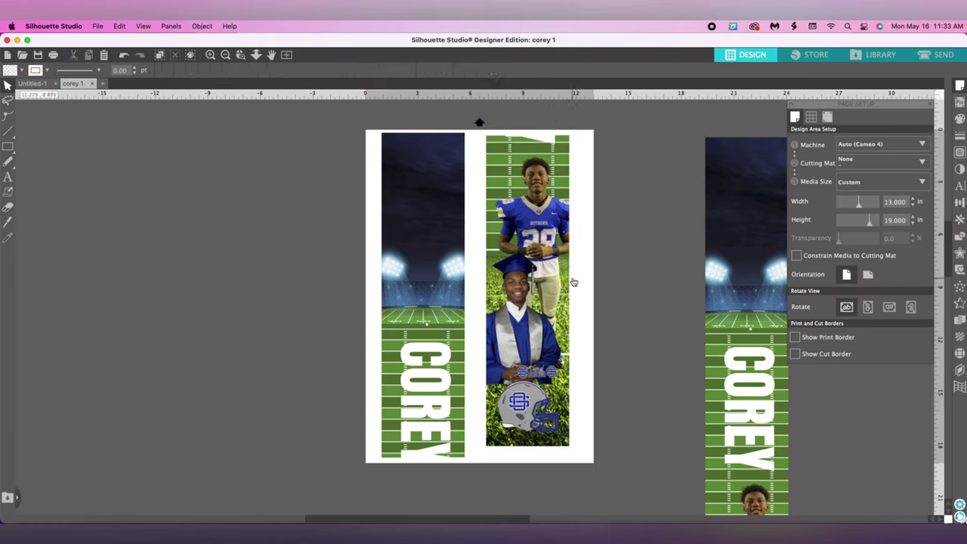
pyautogui.click(531, 313)
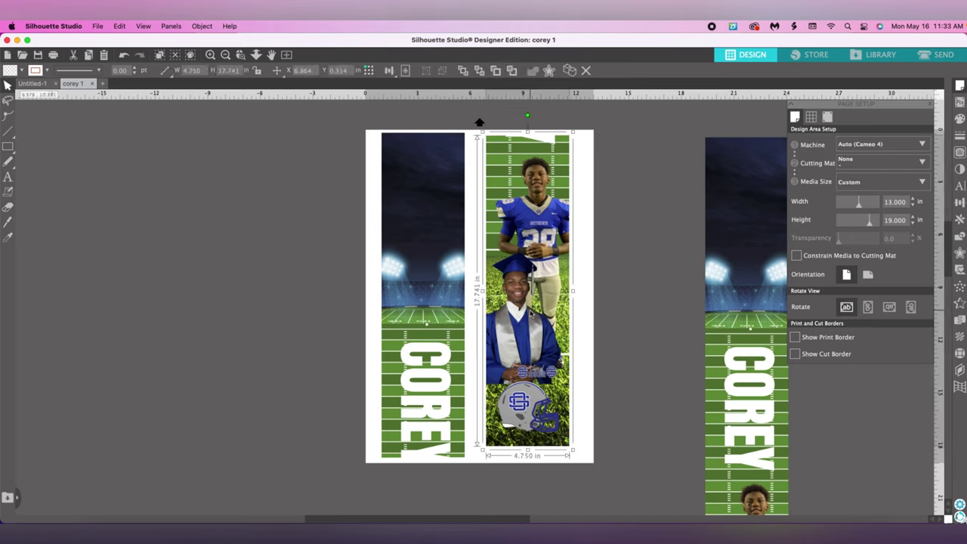
# - Delete the extra copy and drag the photo strip into the page's right column
pyautogui.press('Delete')
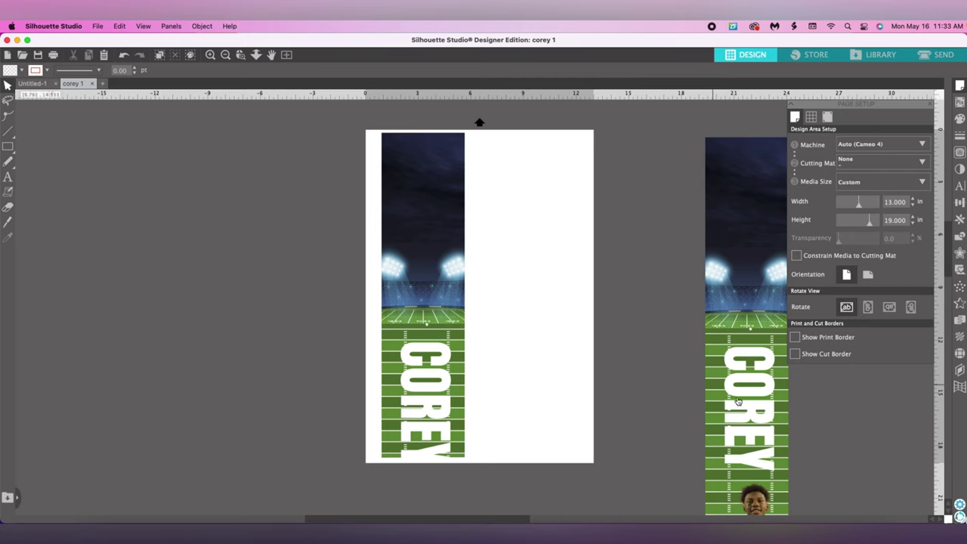
pyautogui.moveTo(362, 383); pyautogui.dragTo(301, 402)
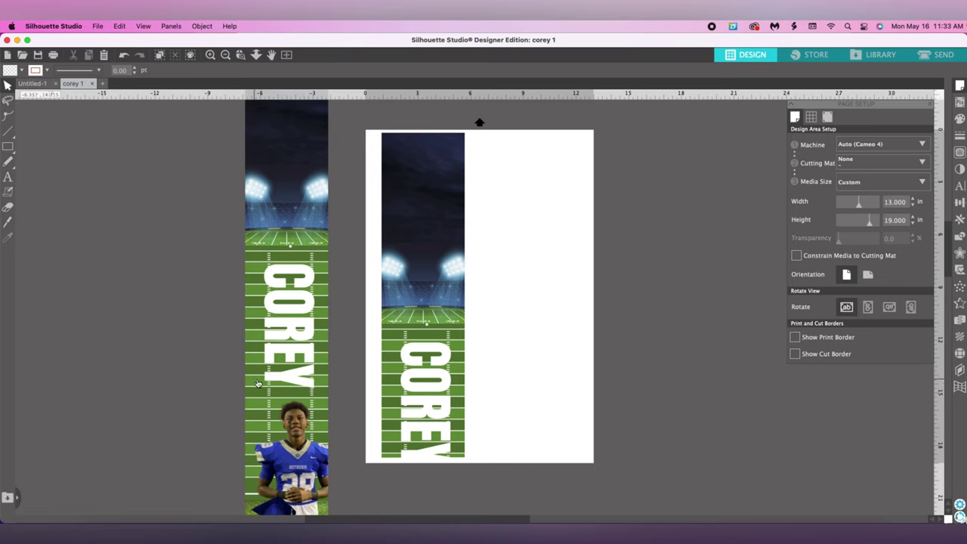
pyautogui.moveTo(288, 391); pyautogui.dragTo(511, 428)
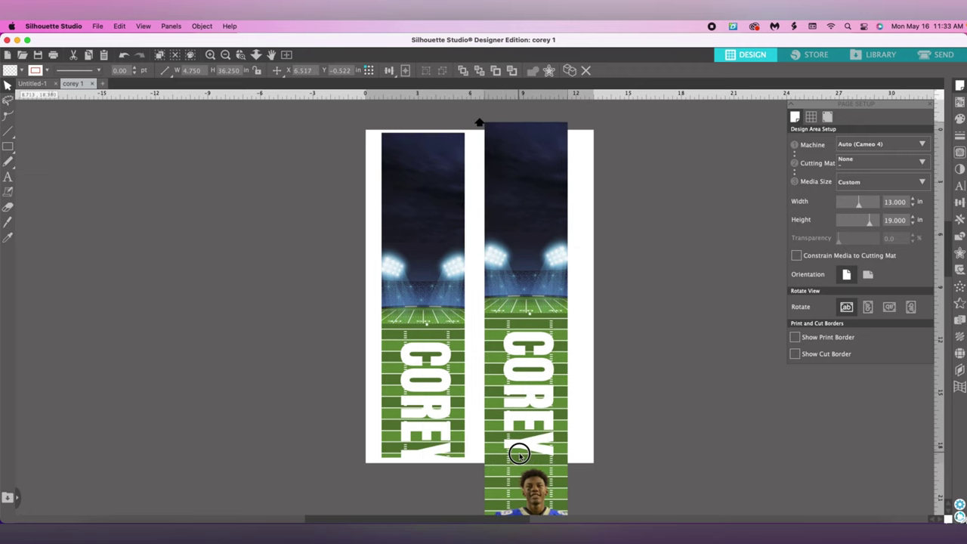
pyautogui.moveTo(520, 462); pyautogui.dragTo(515, 333)
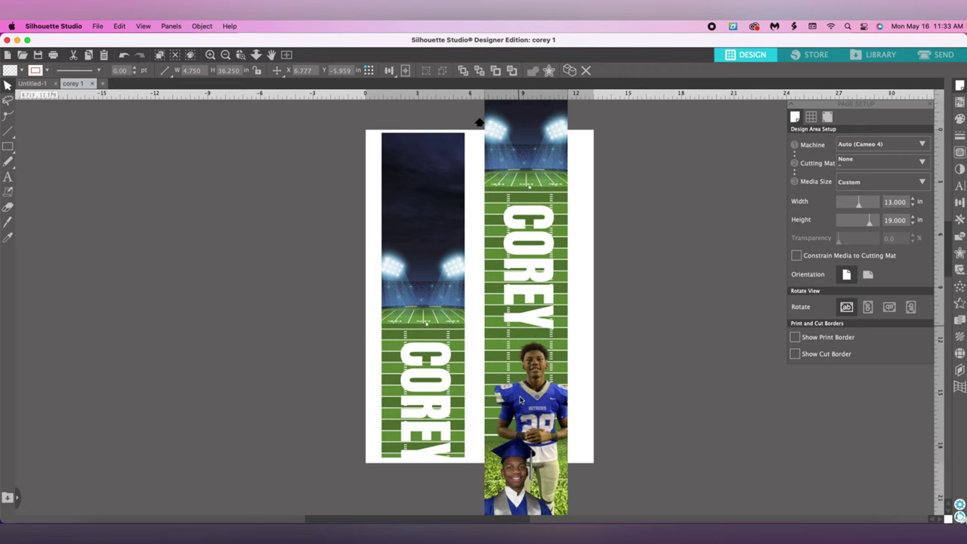
pyautogui.moveTo(529, 401); pyautogui.dragTo(529, 451)
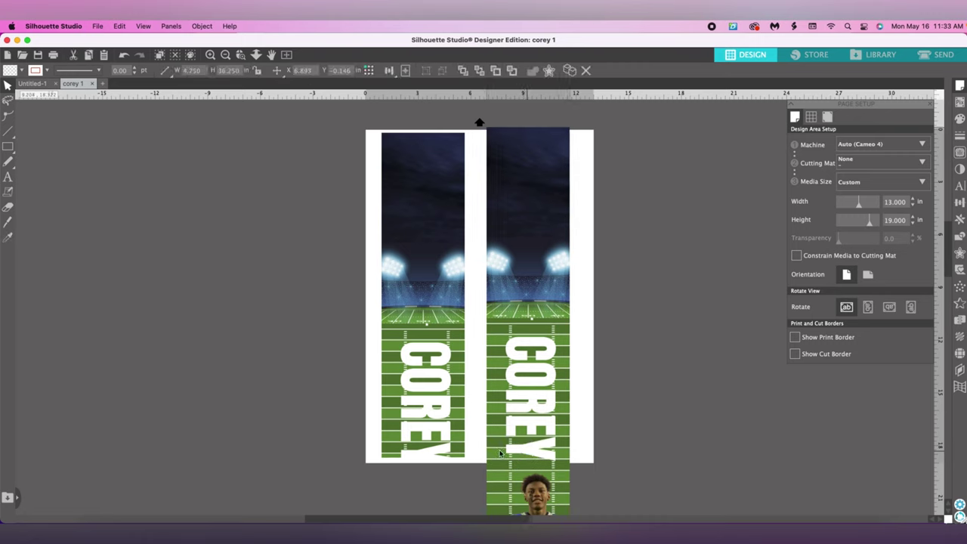
# - Knife-cut the right strip horizontally at the page's bottom edge
pyautogui.click(475, 454)
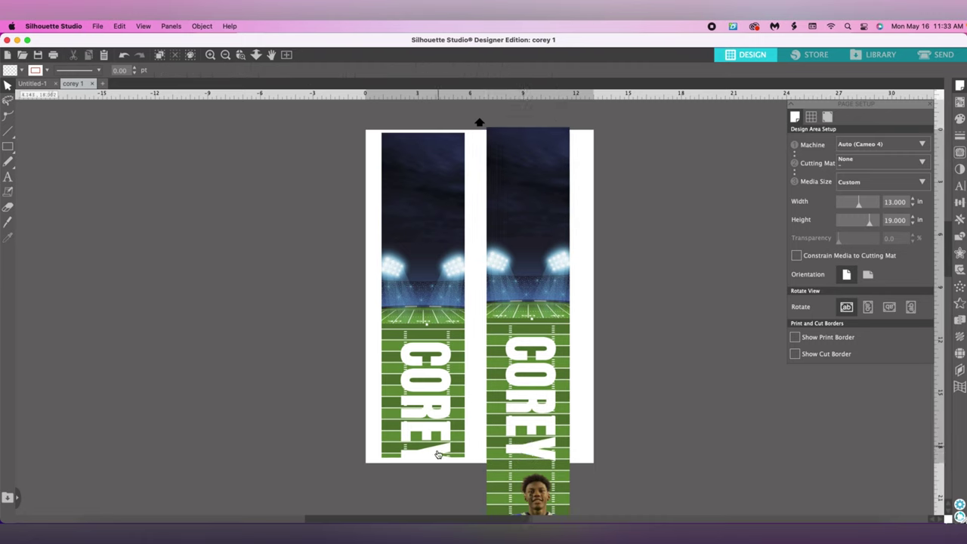
pyautogui.click(8, 223)
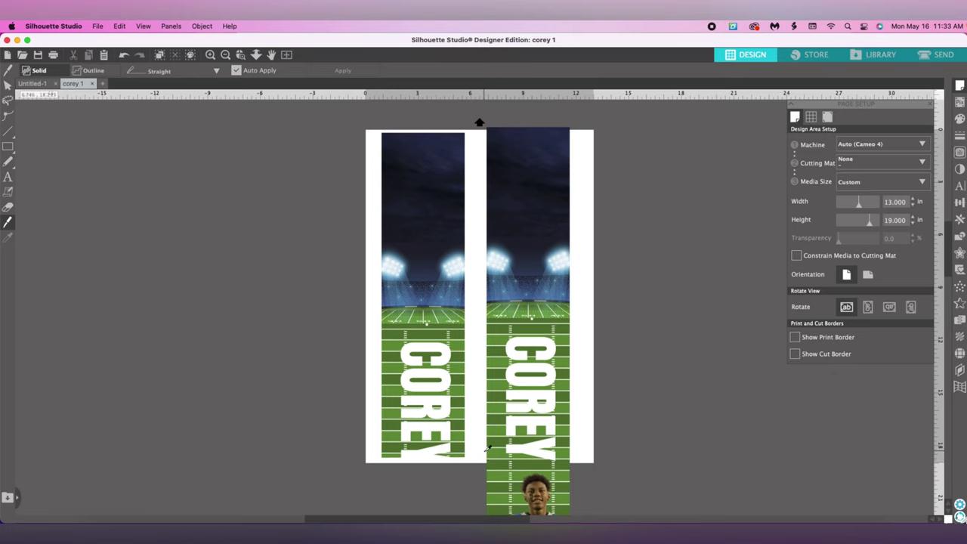
pyautogui.moveTo(470, 451); pyautogui.dragTo(590, 450)
pyautogui.click(6, 85)
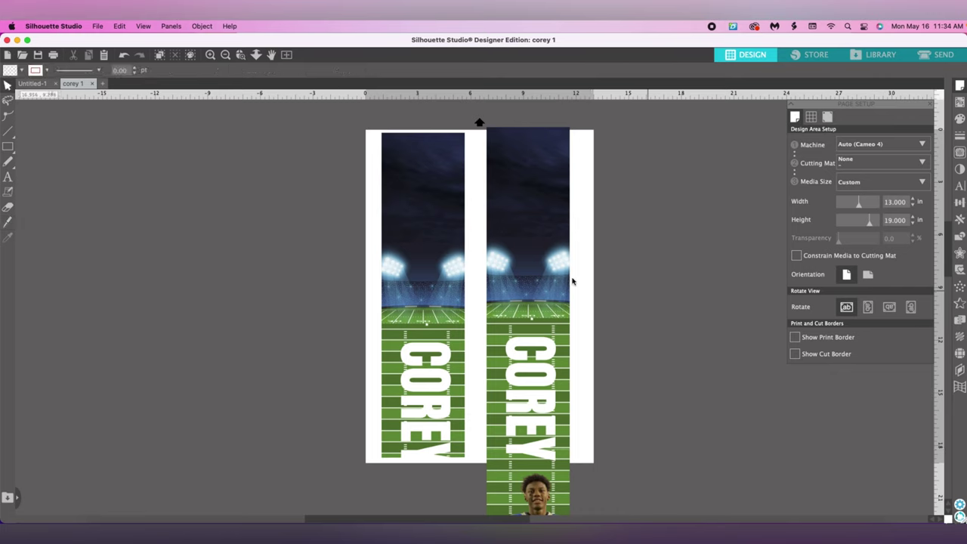
# - Delete the right strip's cut-off upper piece and move the photo piece under the COREY strip
pyautogui.click(537, 272)
pyautogui.press('Delete')
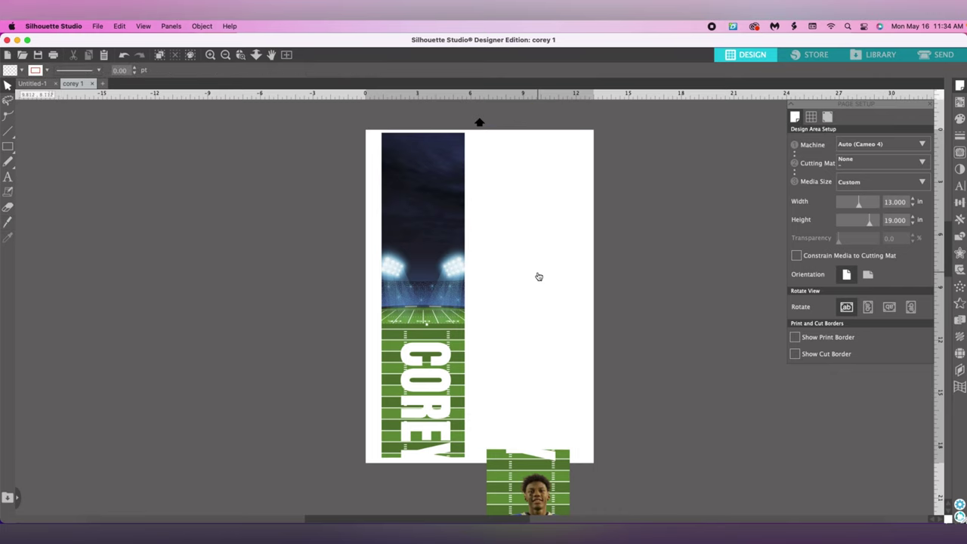
pyautogui.moveTo(463, 364)
pyautogui.mouseDown()
pyautogui.moveTo(442, 399)
pyautogui.moveTo(466, 369)
pyautogui.mouseUp()
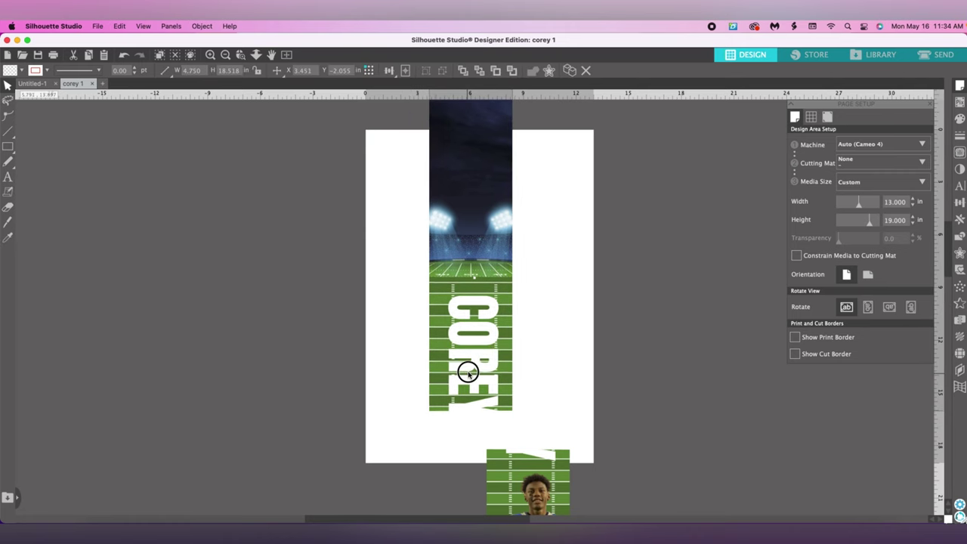
pyautogui.click(518, 448)
pyautogui.moveTo(519, 449); pyautogui.dragTo(476, 427)
# - Nudge the photo piece up and right to match the field line, then move COREY back left
pyautogui.press('Escape')
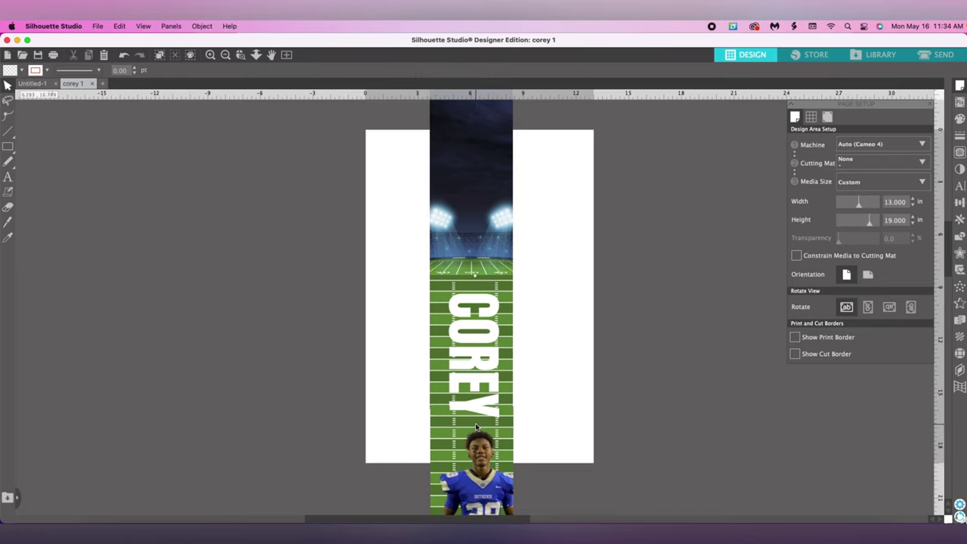
pyautogui.click(475, 428)
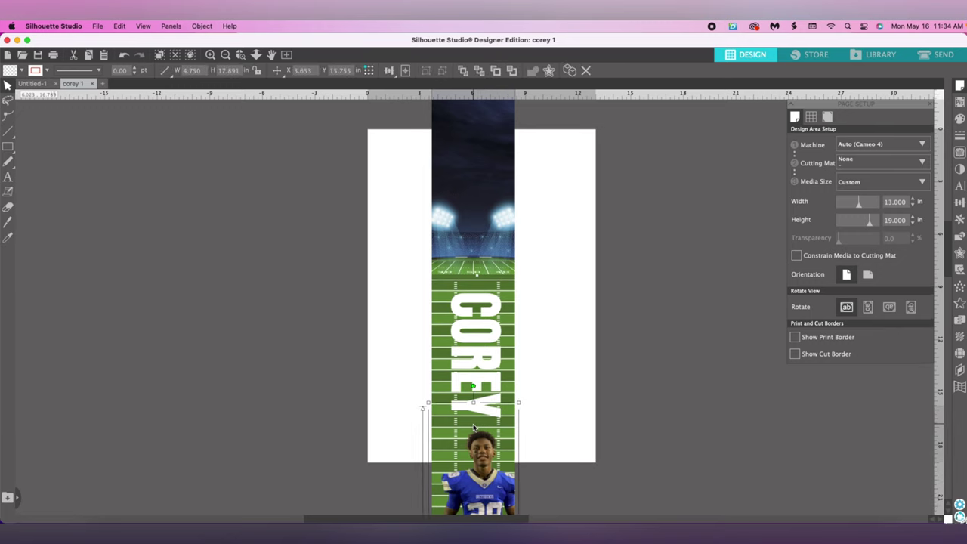
pyautogui.press('Up')
pyautogui.press('Up')
pyautogui.press('Up')
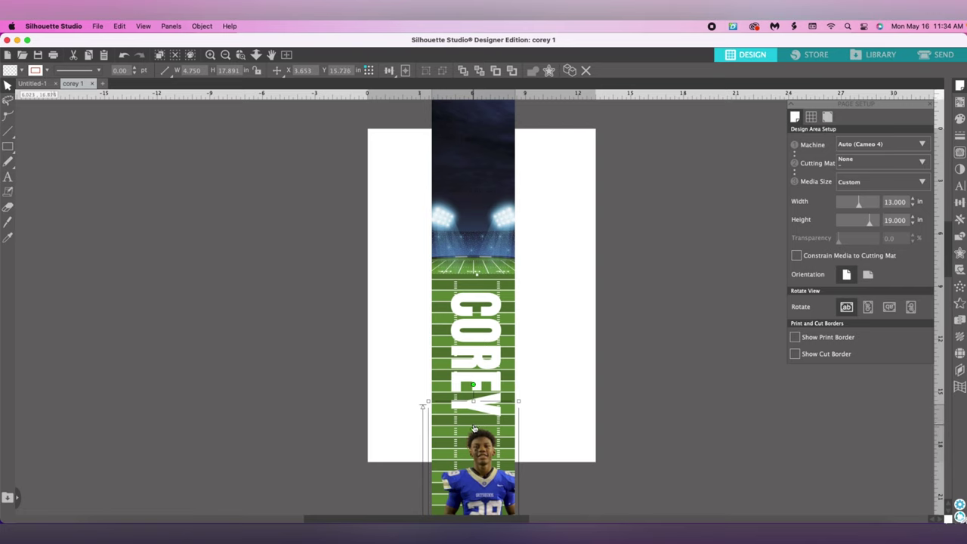
pyautogui.press('Right')
pyautogui.press('Right')
pyautogui.press('Right')
pyautogui.press('Right')
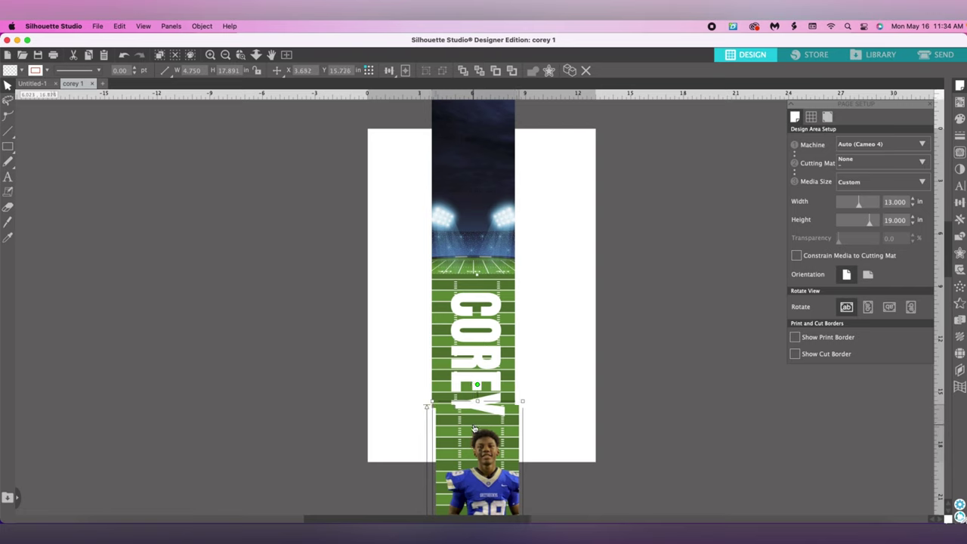
pyautogui.press('Right')
pyautogui.press('Right')
pyautogui.press('Right')
pyautogui.press('Right')
pyautogui.press('Right')
pyautogui.press('Right')
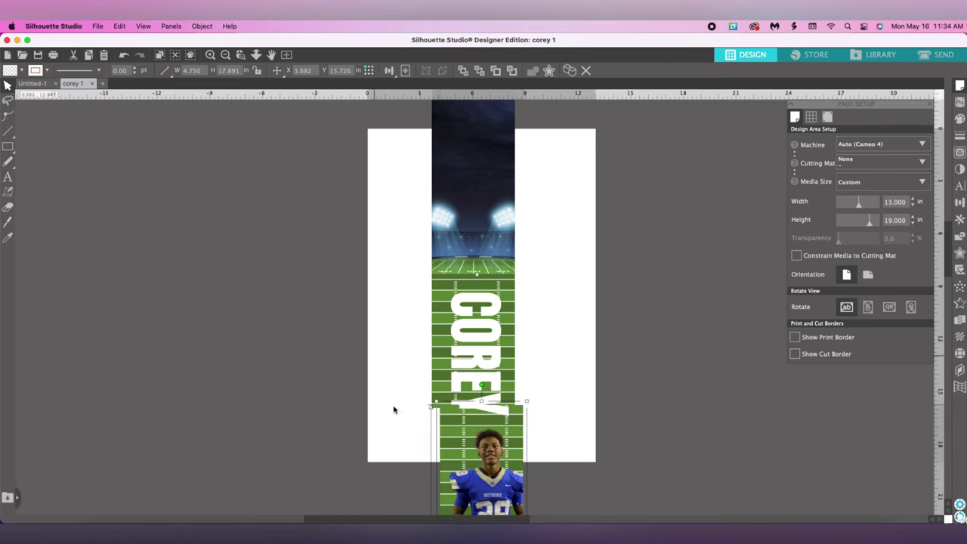
pyautogui.click(394, 410)
pyautogui.click(444, 411)
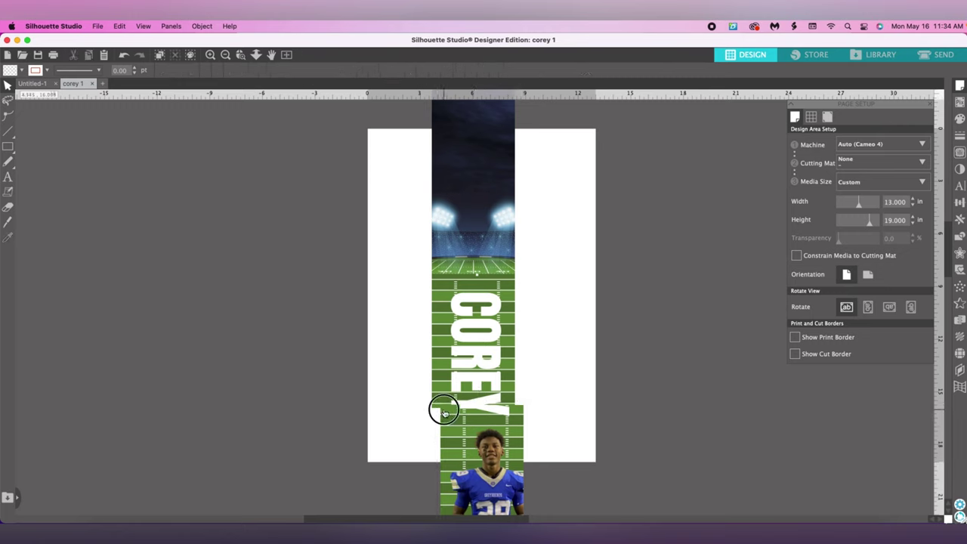
pyautogui.moveTo(445, 411); pyautogui.dragTo(442, 410)
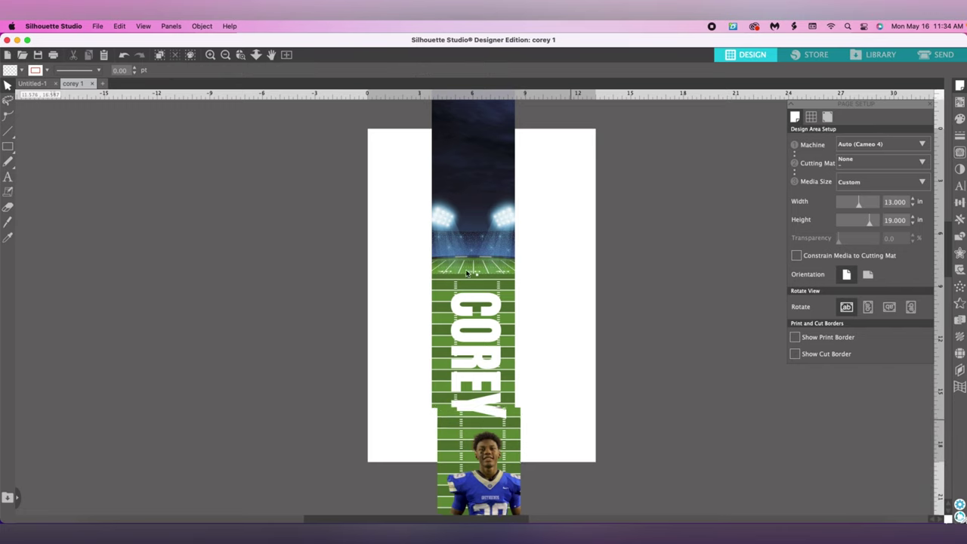
pyautogui.moveTo(448, 281); pyautogui.dragTo(422, 291)
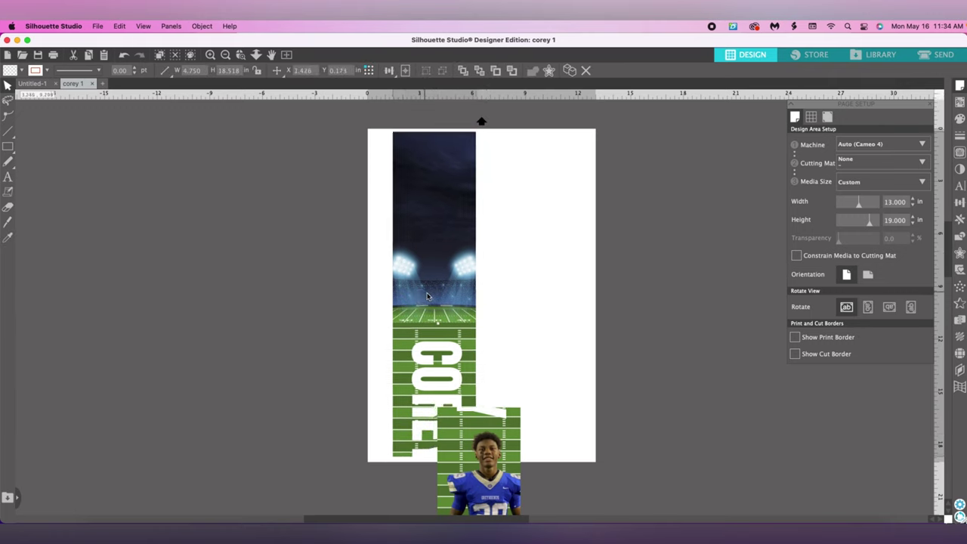
# - Move the 4.710 × 17.891 in photo piece into the right column, nudged slightly right
pyautogui.click(526, 370)
pyautogui.moveTo(527, 371); pyautogui.dragTo(532, 206)
pyautogui.press('Escape')
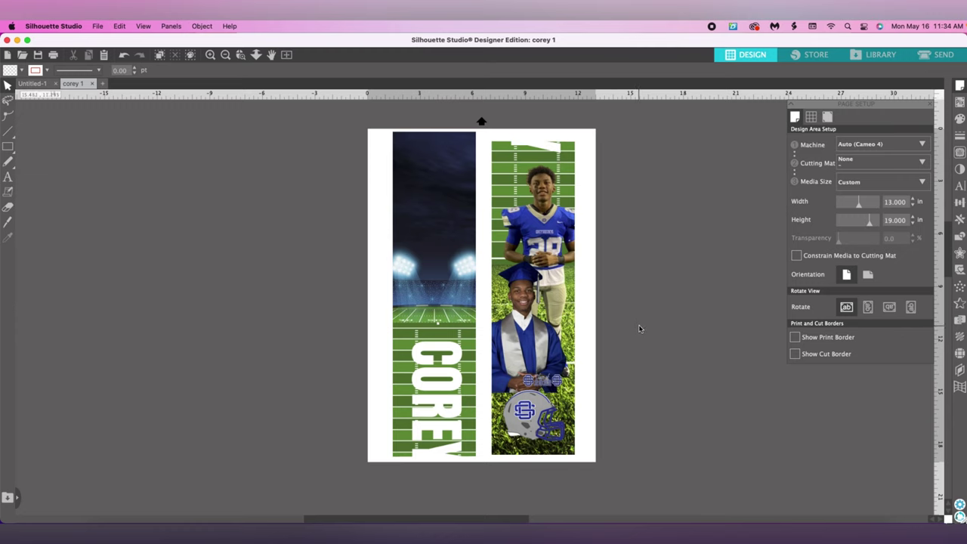
pyautogui.moveTo(545, 307); pyautogui.dragTo(547, 303)
pyautogui.click(589, 317)
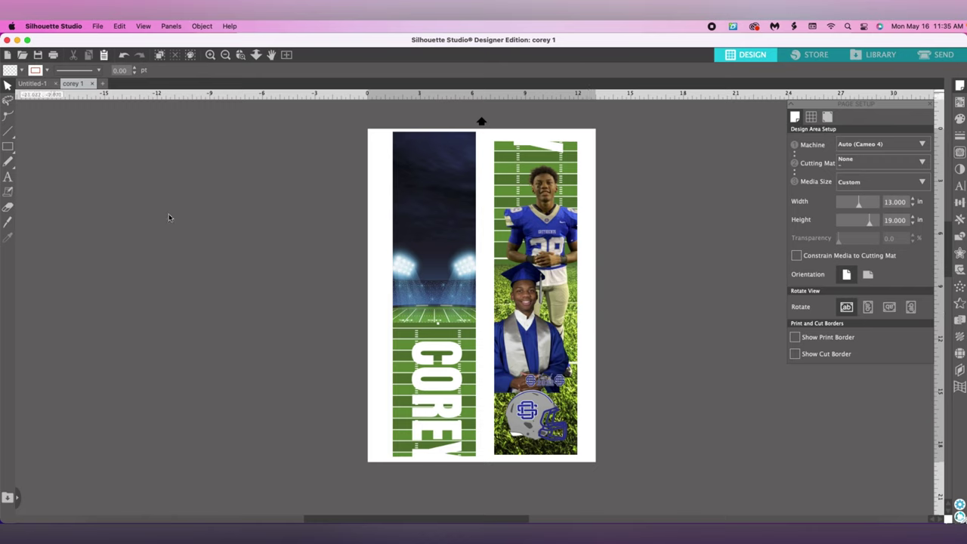
# - In Print Page Setup, choose Super B/A3 (13 × 19 in) paper and format for the EPSON ET-16600 Series
pyautogui.click(98, 26)
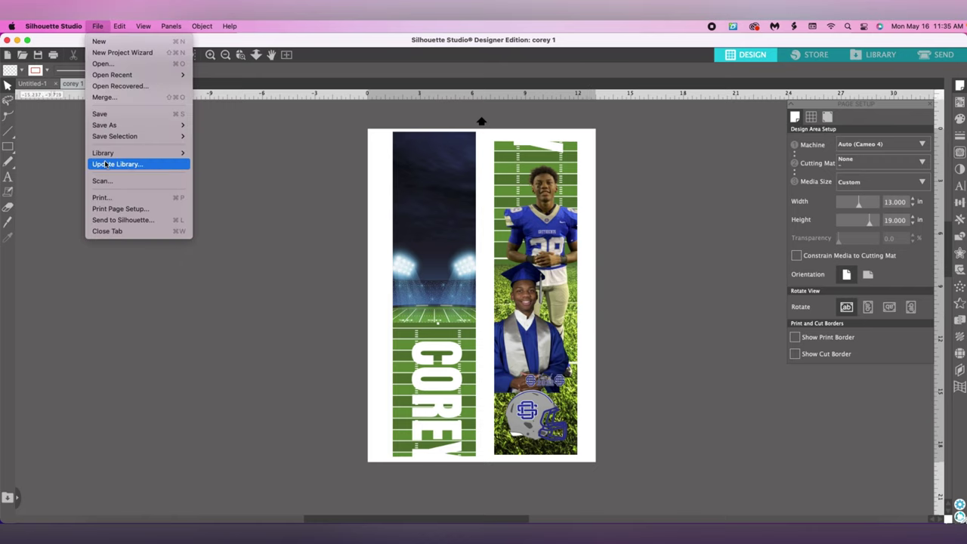
pyautogui.click(117, 208)
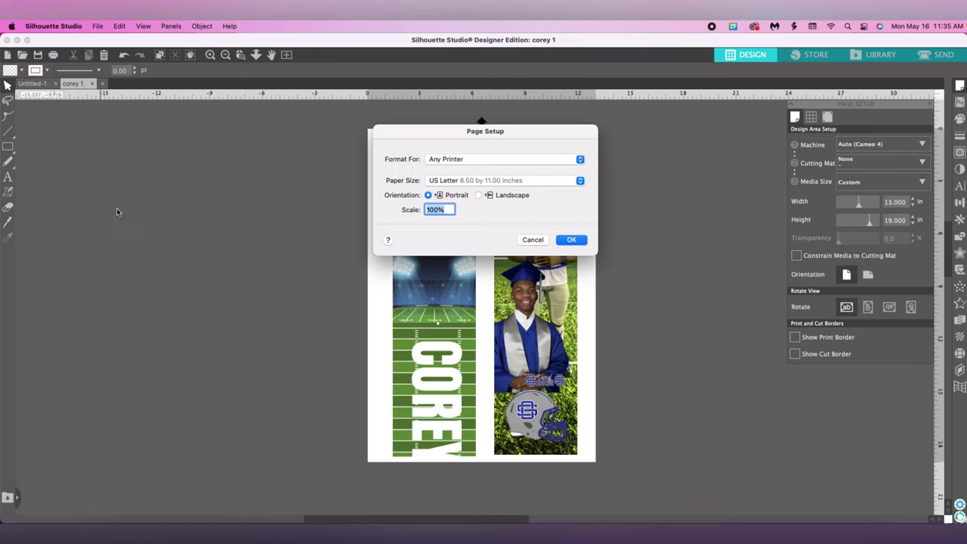
pyautogui.click(549, 183)
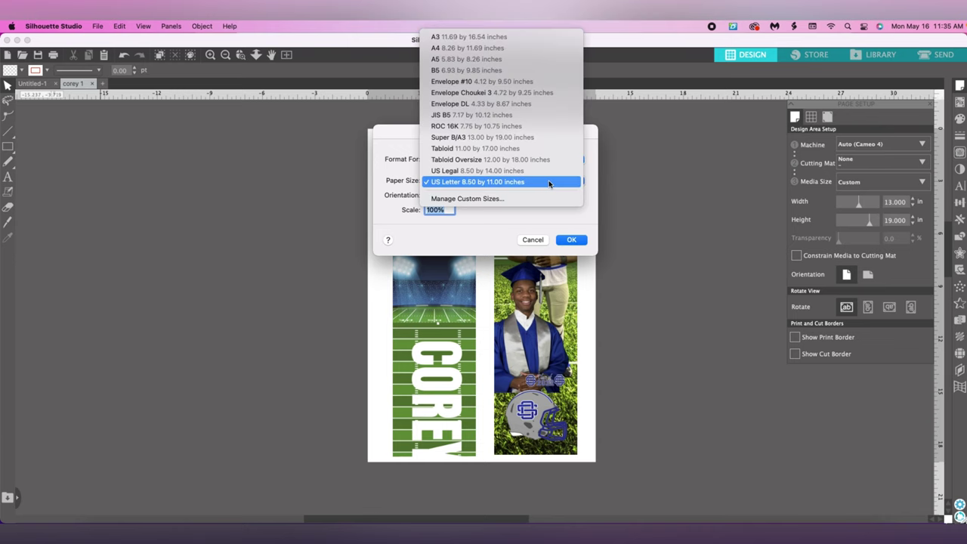
pyautogui.click(546, 138)
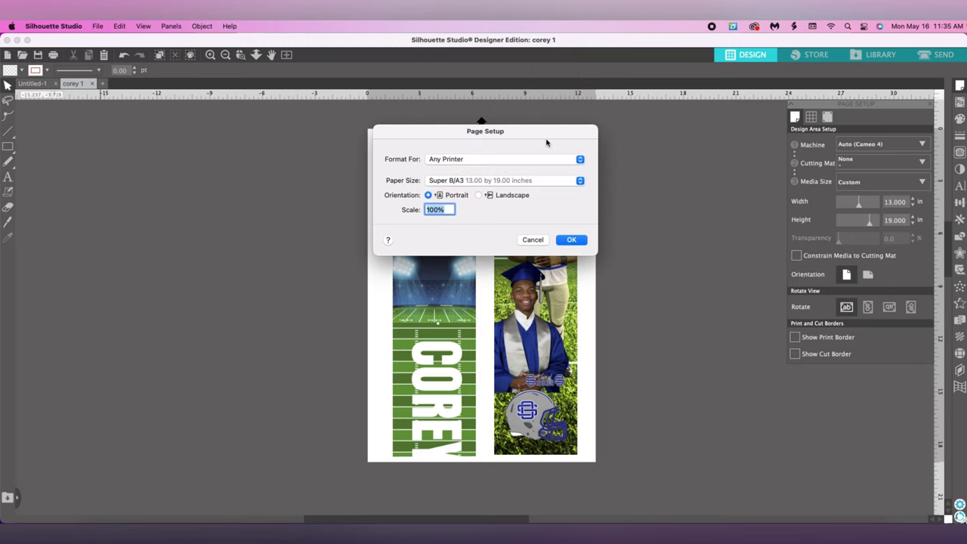
pyautogui.click(476, 161)
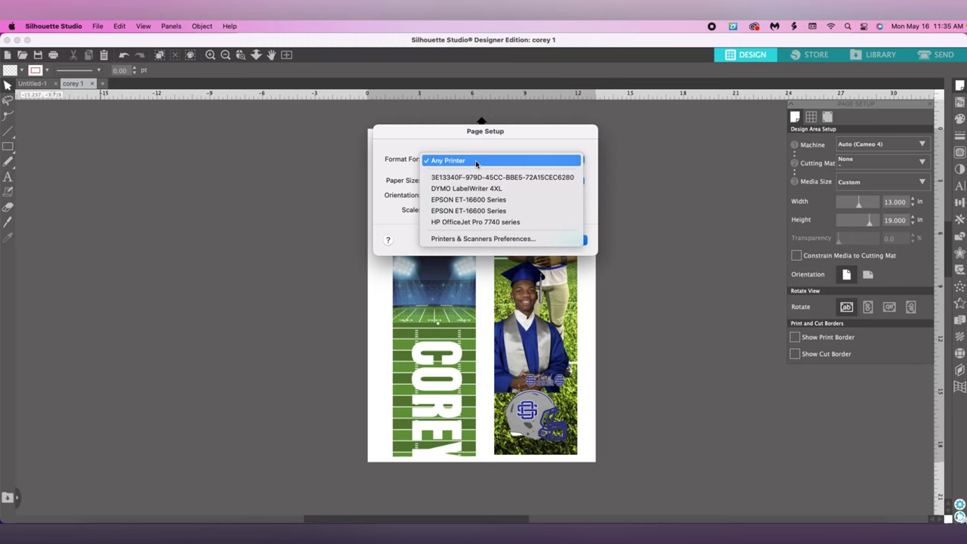
pyautogui.click(500, 213)
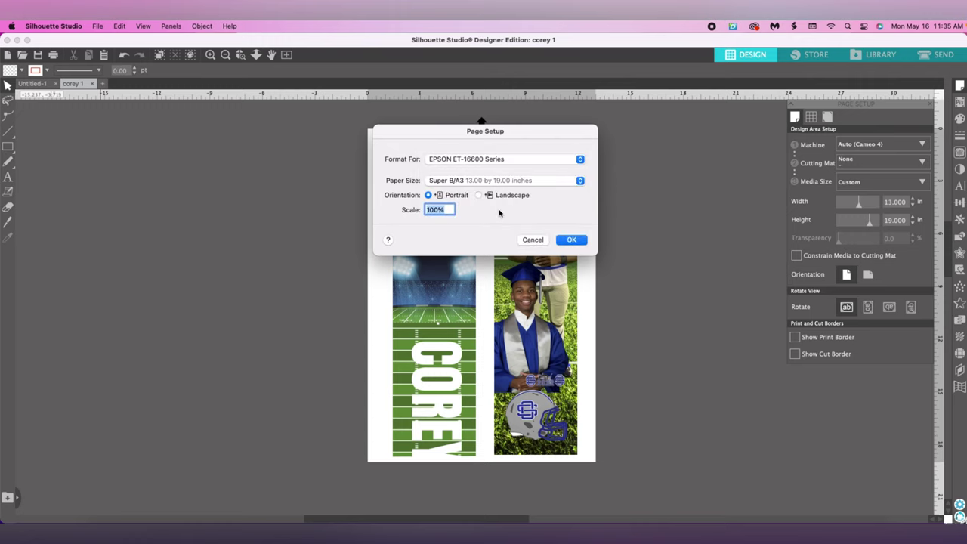
# - Accept the page setup and preview the 'corey 1' print, checking both stole strips on the page
pyautogui.click(563, 241)
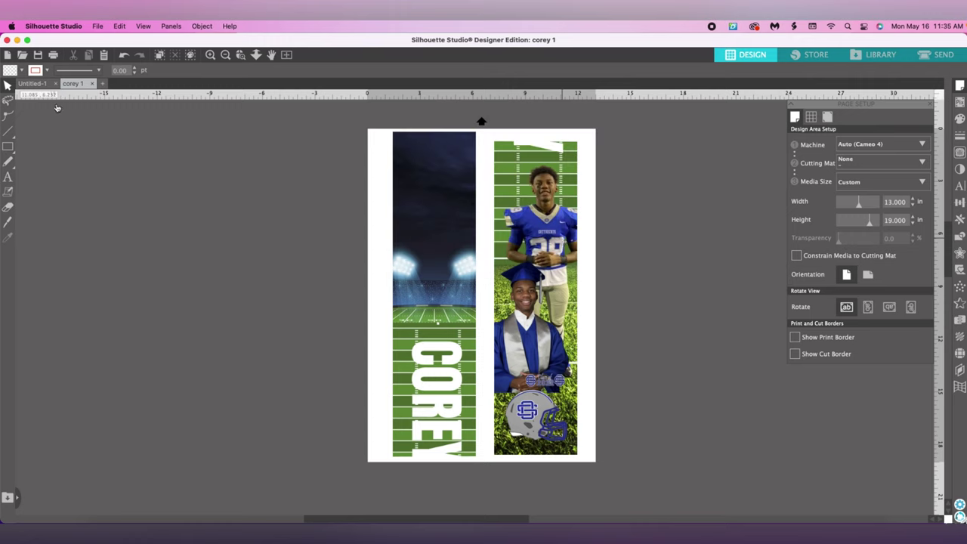
pyautogui.click(98, 26)
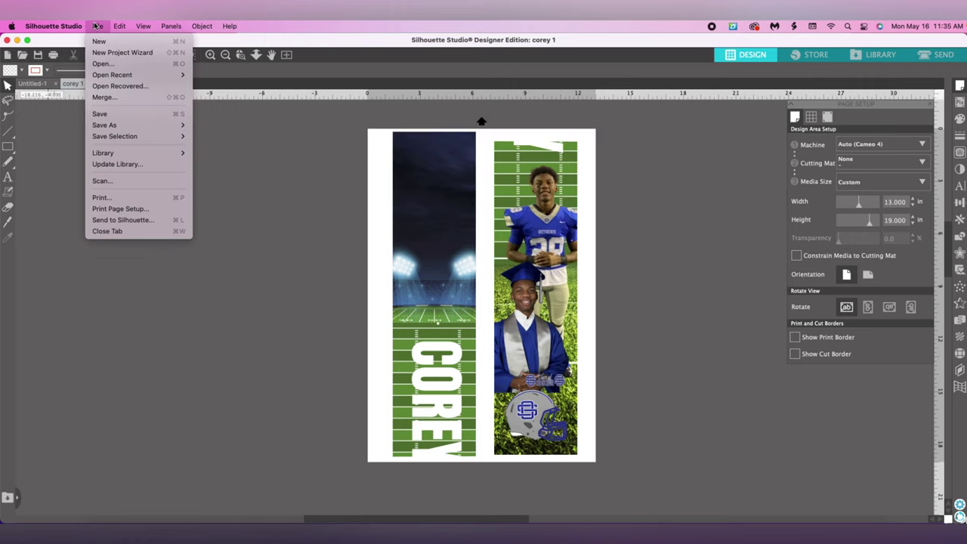
pyautogui.click(134, 197)
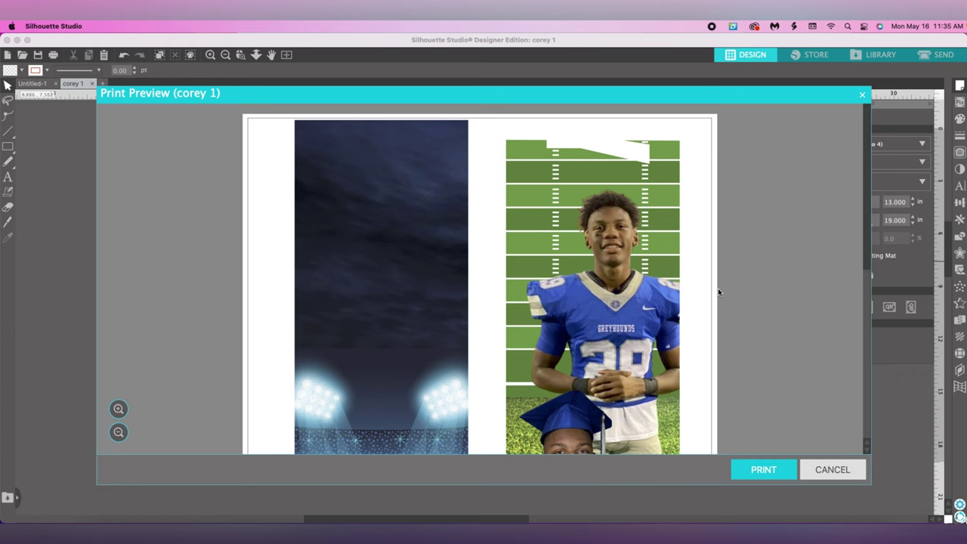
pyautogui.scroll(-2, 718, 292)
pyautogui.scroll(-5, 718, 292)
pyautogui.scroll(8, 718, 292)
pyautogui.scroll(-5, 724, 305)
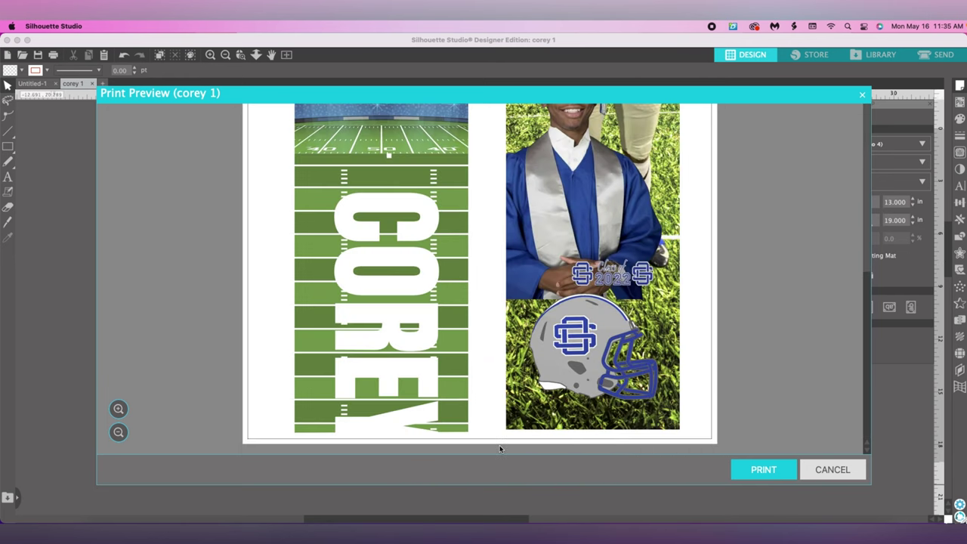